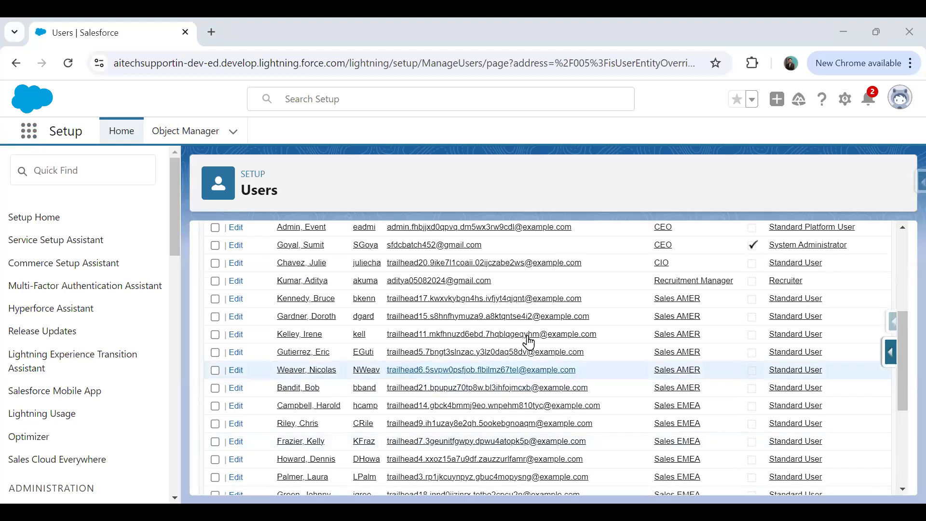
Compare the usernames, roles and profiles of the active System Administrator and the active Sales WW user in the Users list
{"action": "scroll", "coordinate": [529, 342], "scroll_direction": "down", "scroll_amount": 5}
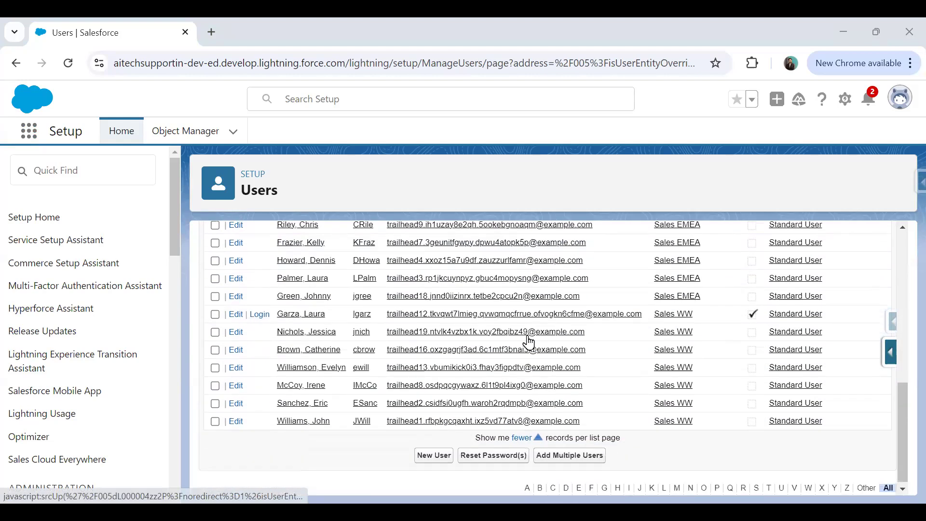
{"action": "scroll", "coordinate": [487, 266], "scroll_direction": "up", "scroll_amount": 5}
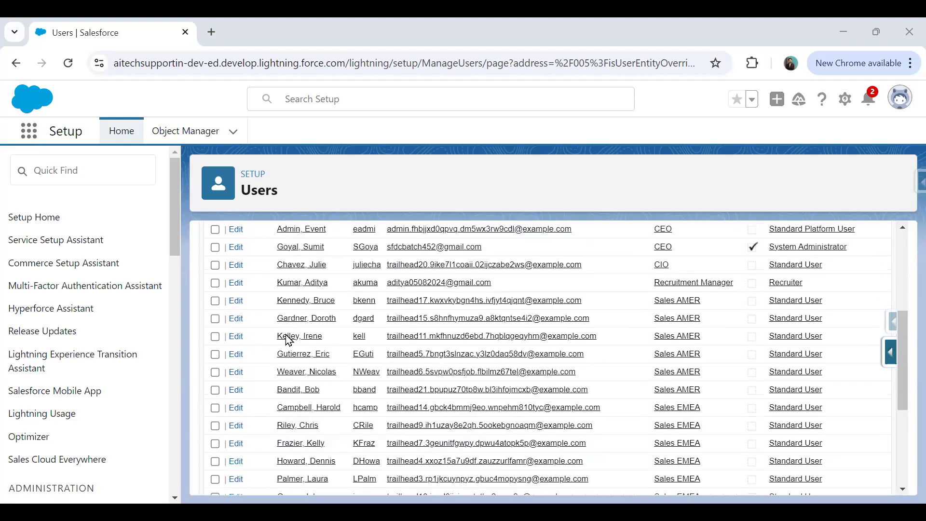
{"action": "left_click_drag", "start_coordinate": [482, 261], "coordinate": [352, 260]}
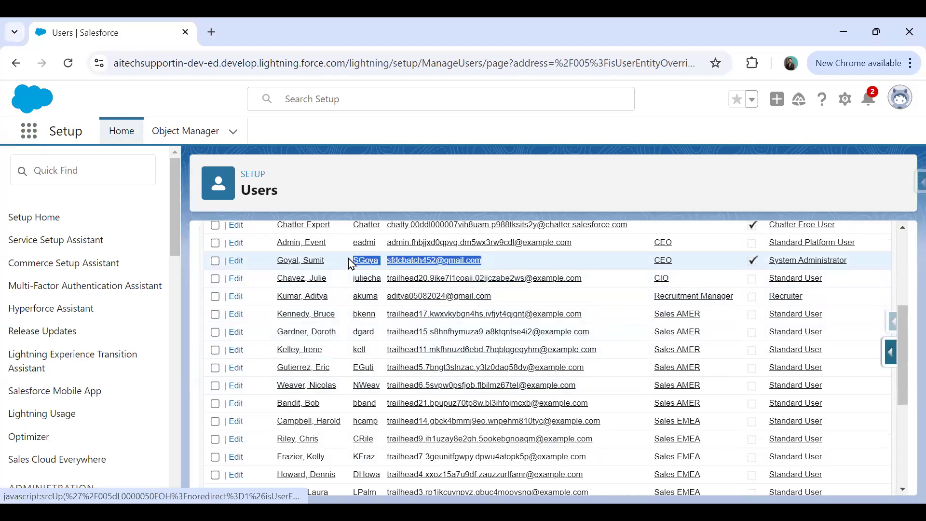
{"action": "left_click_drag", "start_coordinate": [689, 268], "coordinate": [648, 269]}
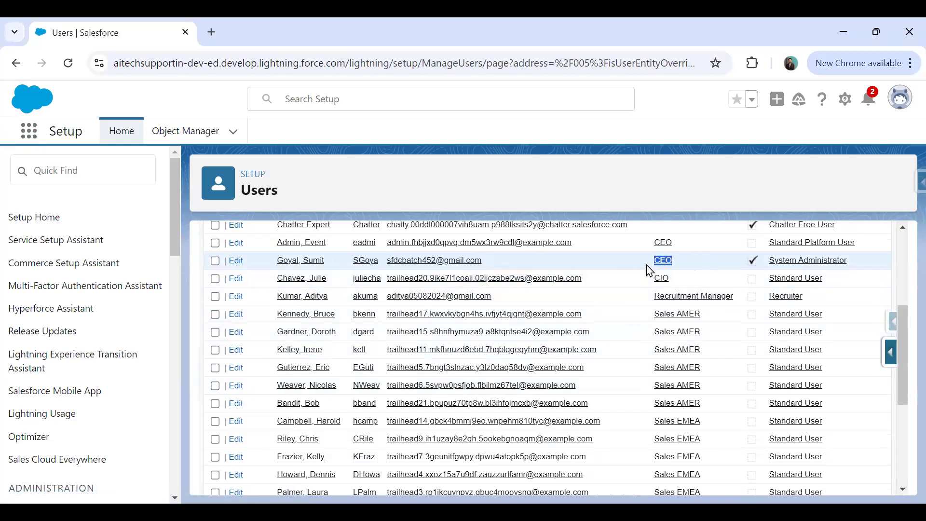
{"action": "left_click_drag", "start_coordinate": [849, 267], "coordinate": [711, 270]}
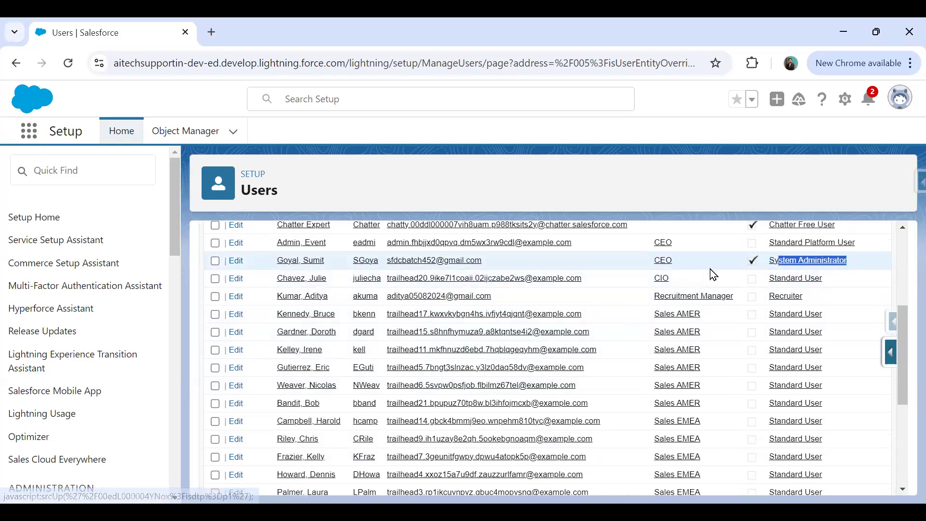
{"action": "scroll", "coordinate": [711, 270], "scroll_direction": "down", "scroll_amount": 5}
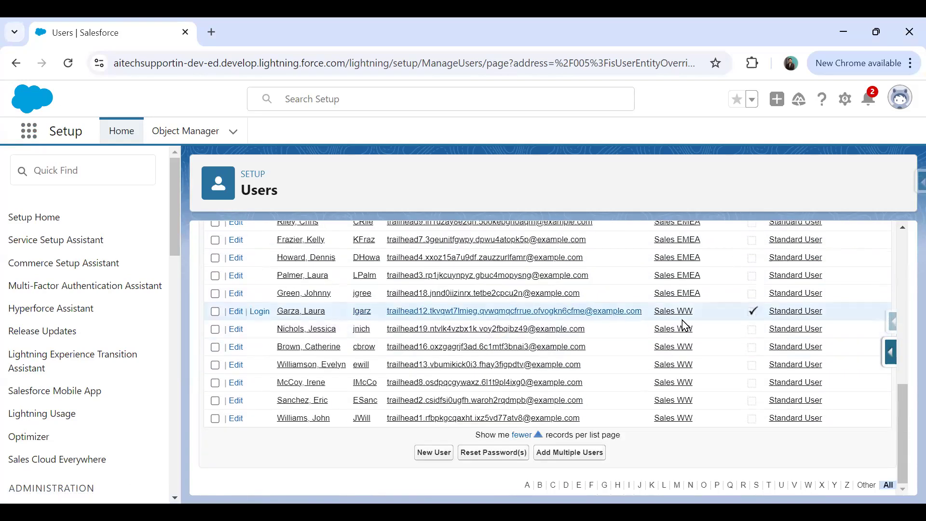
{"action": "left_click_drag", "start_coordinate": [826, 312], "coordinate": [784, 313]}
{"action": "left_click_drag", "start_coordinate": [693, 311], "coordinate": [650, 327]}
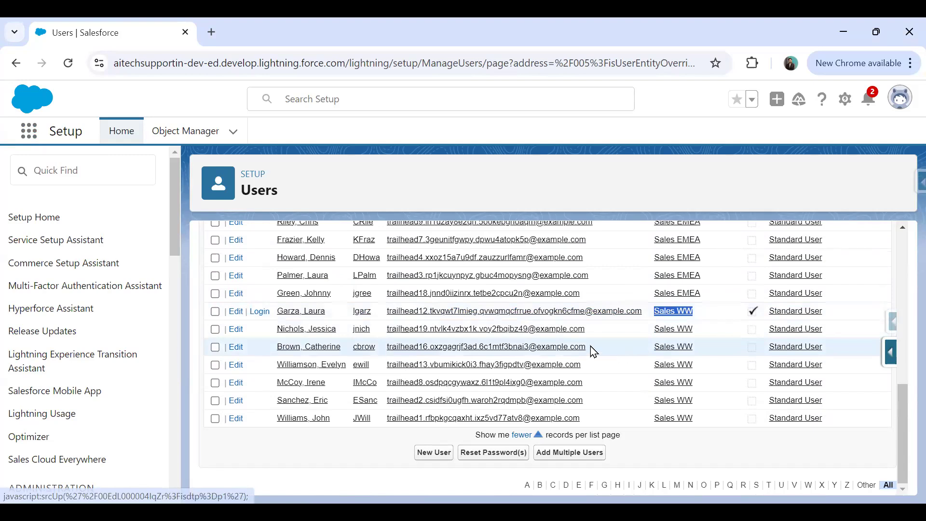
Launch Analytics Studio and open the details page of Oppportunity Dataset from the recently updated items
{"action": "left_click", "coordinate": [29, 133]}
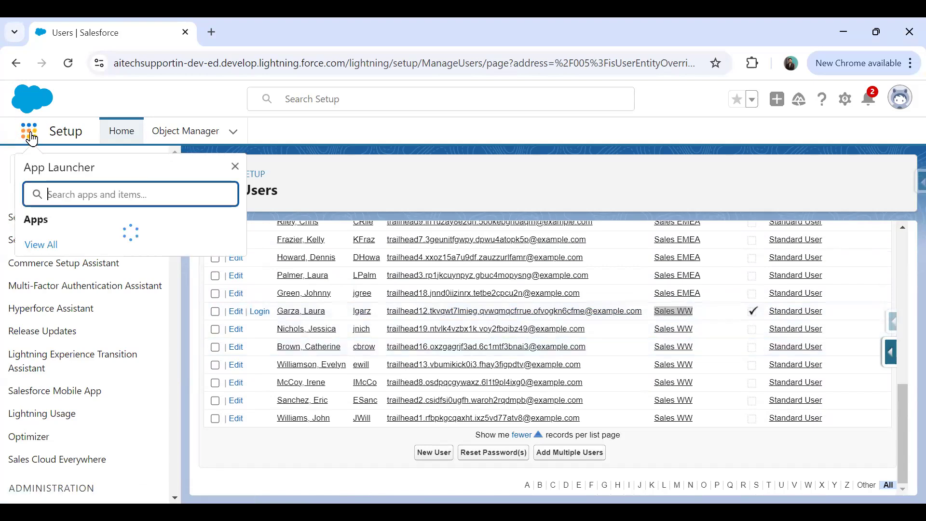
{"action": "left_click", "coordinate": [276, 461]}
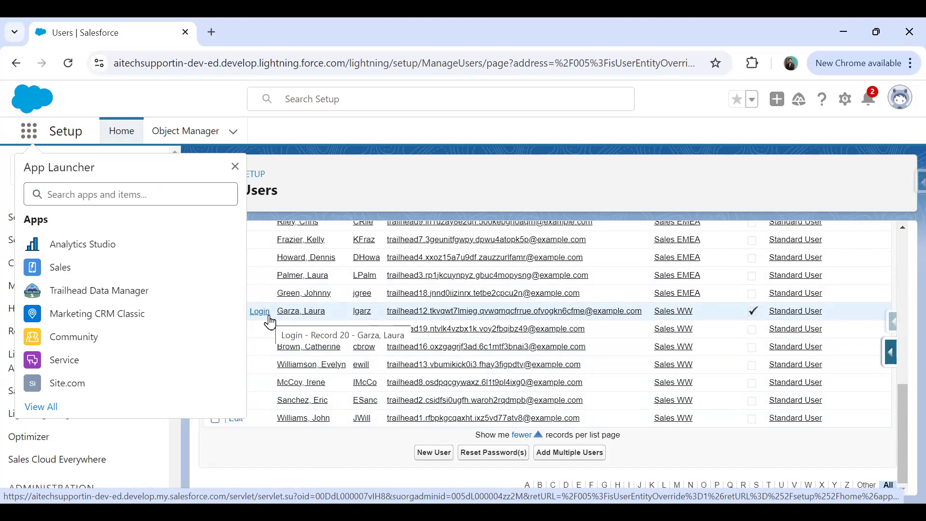
{"action": "left_click", "coordinate": [68, 246]}
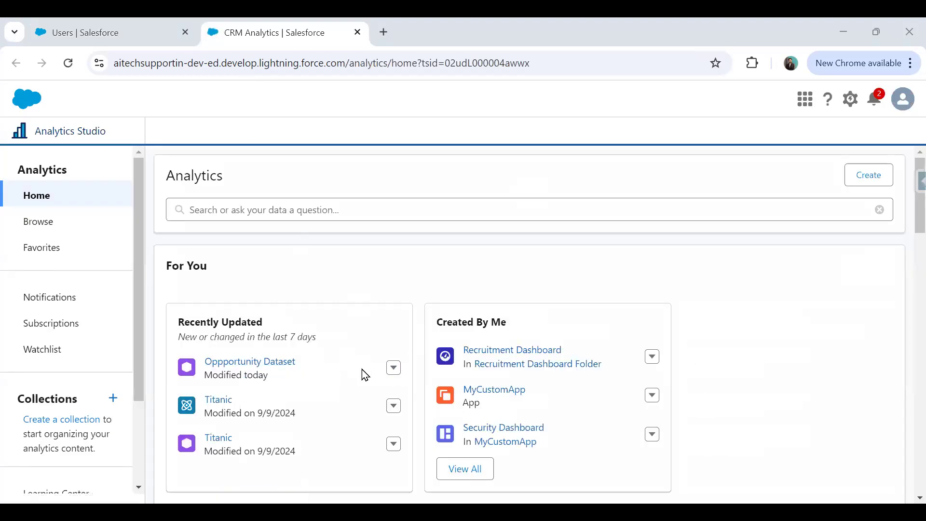
{"action": "left_click", "coordinate": [394, 369]}
{"action": "left_click", "coordinate": [400, 325]}
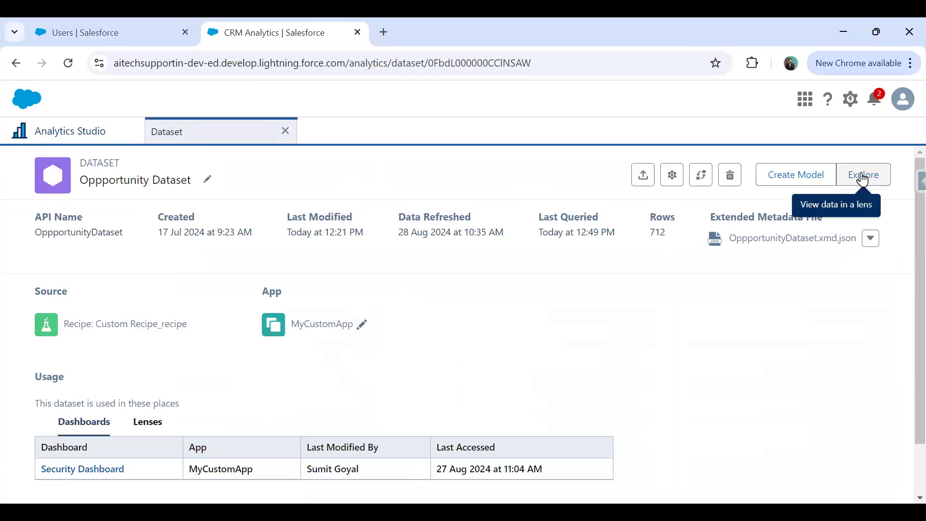
Explore Oppportunity Dataset in a new lens and group the row-count bars by Full Name
{"action": "left_click", "coordinate": [863, 179]}
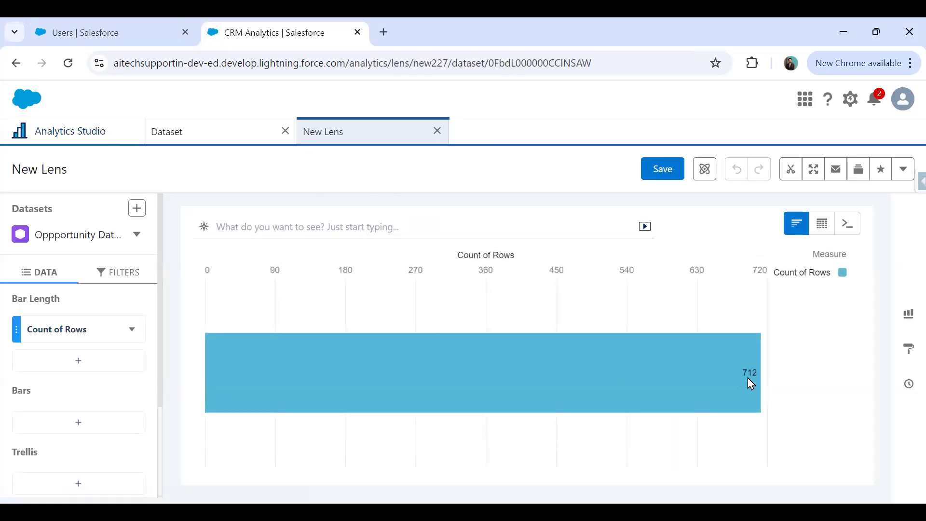
{"action": "left_click", "coordinate": [77, 427]}
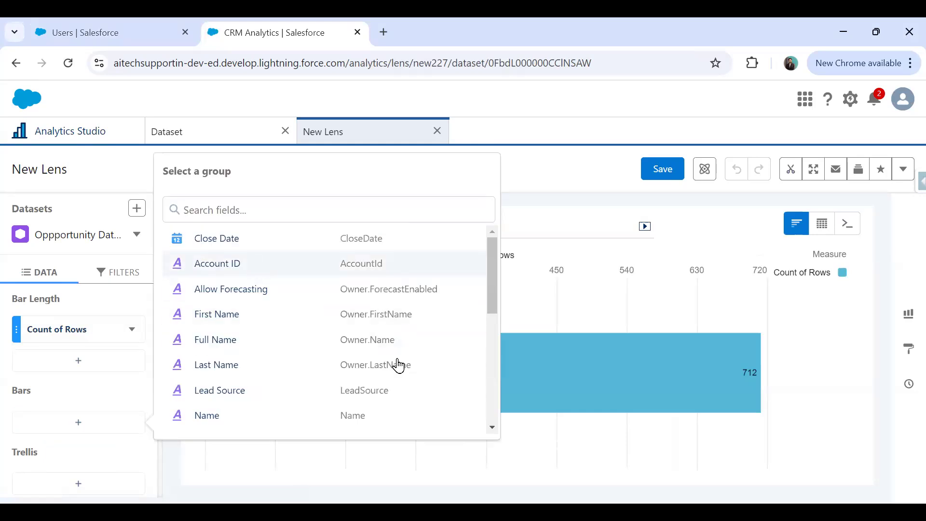
{"action": "left_click", "coordinate": [213, 339]}
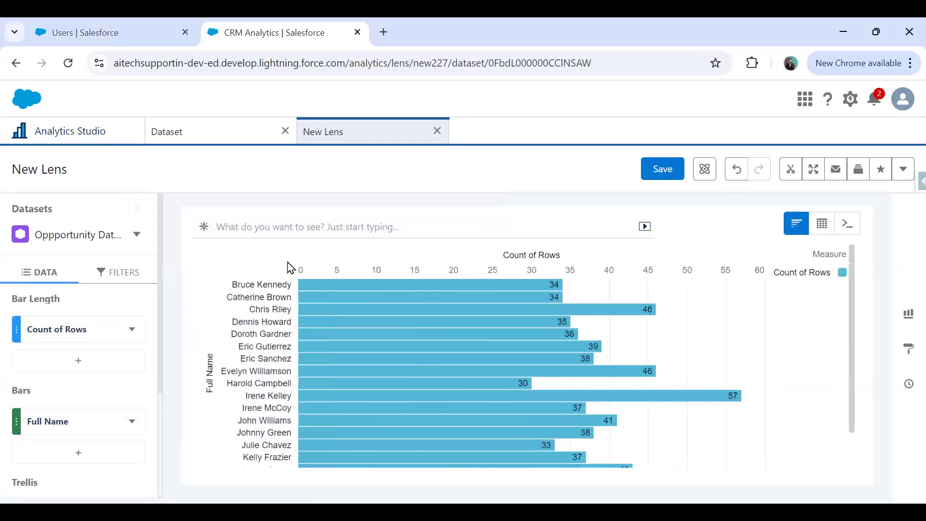
{"action": "scroll", "coordinate": [294, 362], "scroll_direction": "down", "scroll_amount": 1}
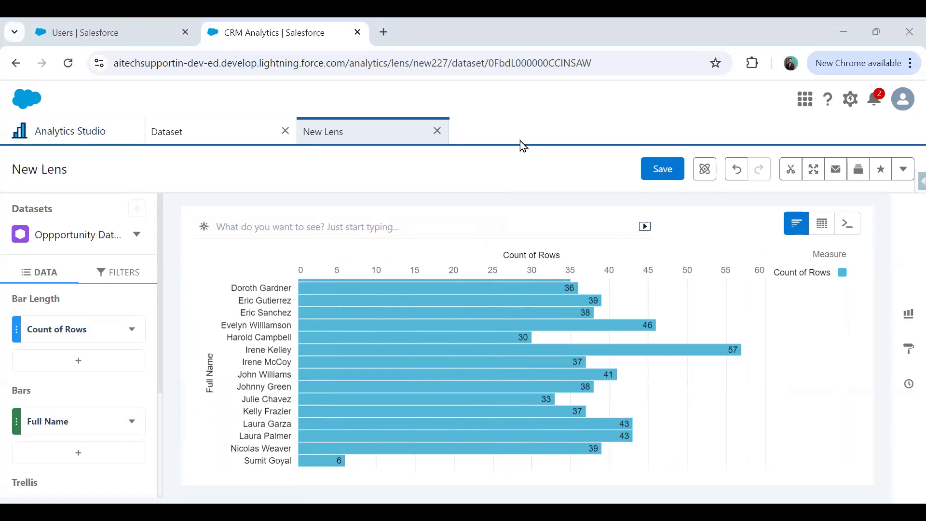
Switch to the incognito window of the Sales WW user, open Oppportunity Dataset as a lens and group its bars by Full Name
{"action": "key", "text": "alt+Tab"}
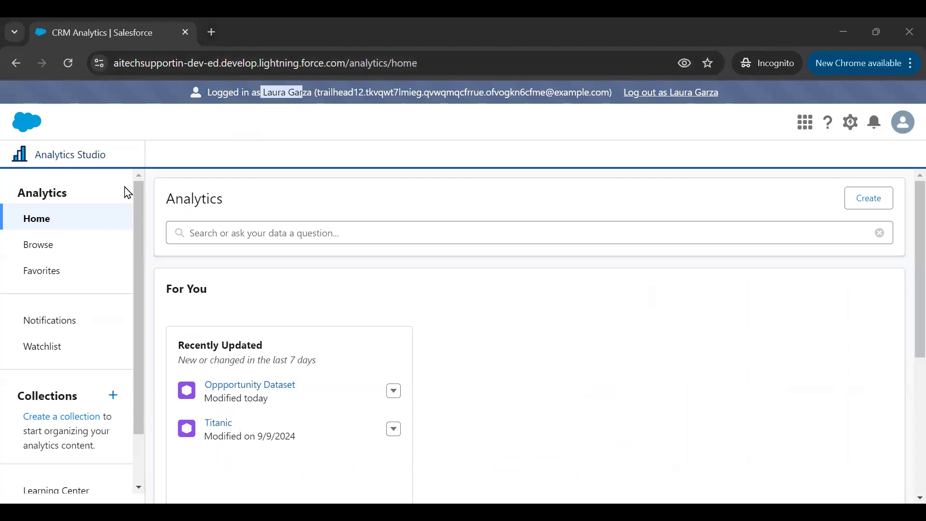
{"action": "left_click", "coordinate": [273, 391]}
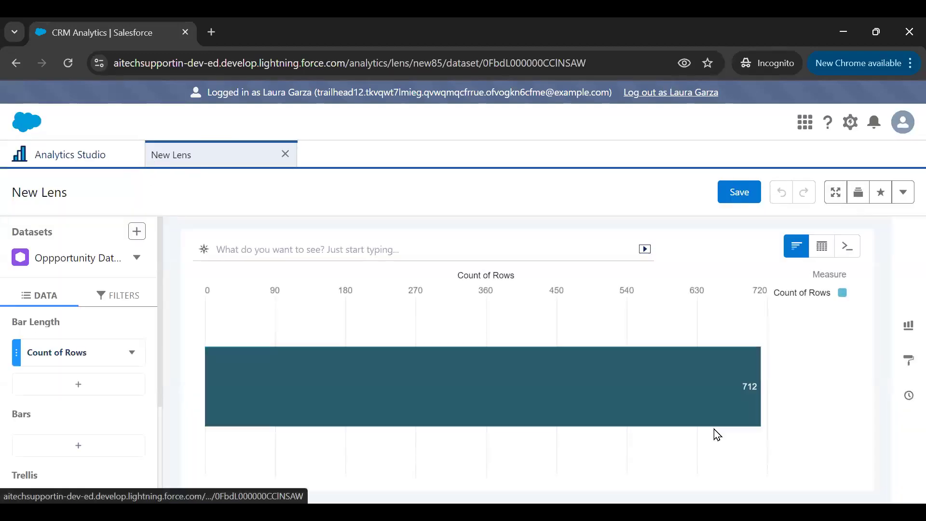
{"action": "mouse_move", "coordinate": [747, 396]}
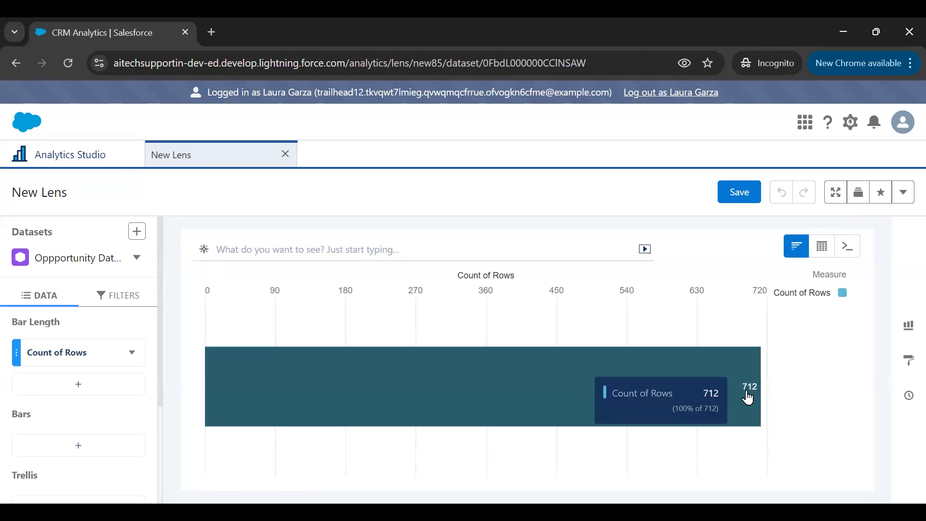
{"action": "left_click", "coordinate": [72, 448]}
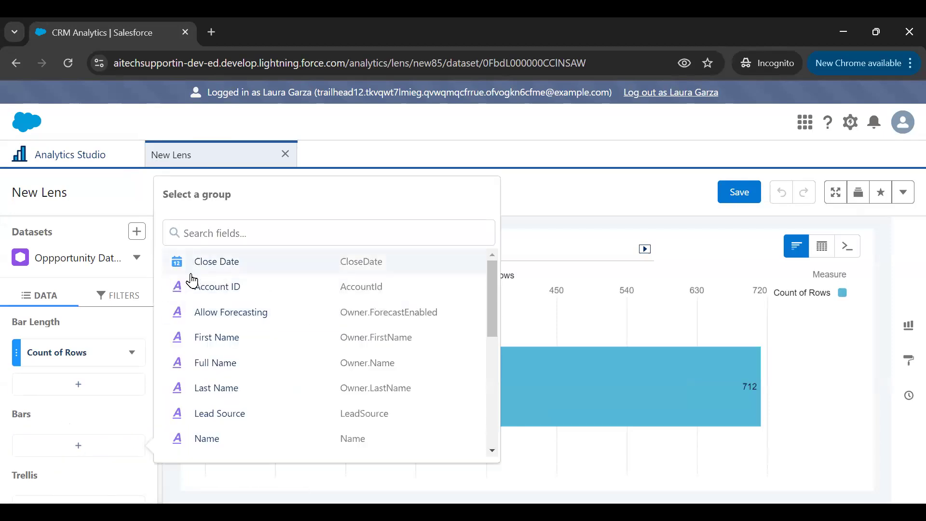
{"action": "left_click", "coordinate": [222, 363]}
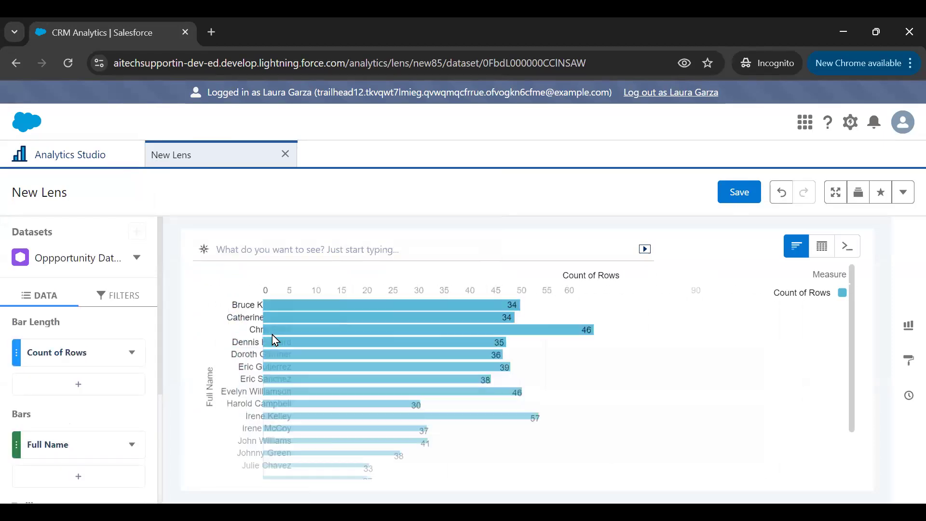
Check which user is logged in and examine which opportunity owners' rows that user can see in the chart
{"action": "left_click", "coordinate": [902, 125]}
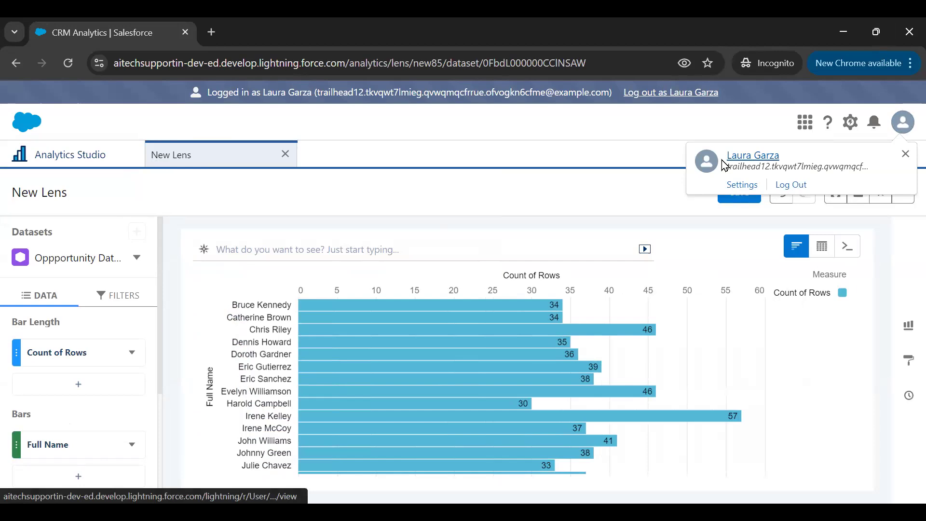
{"action": "left_click", "coordinate": [479, 166]}
{"action": "scroll", "coordinate": [297, 378], "scroll_direction": "down", "scroll_amount": 2}
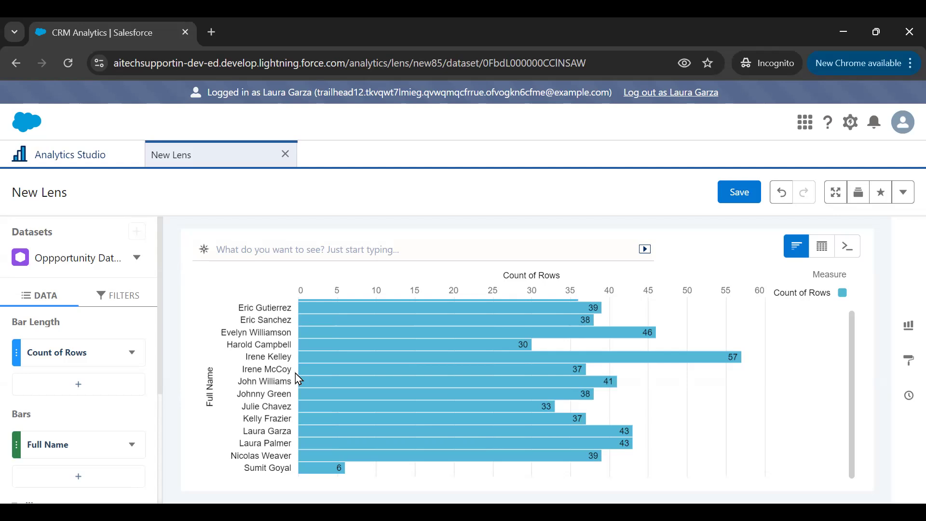
{"action": "left_click", "coordinate": [910, 129]}
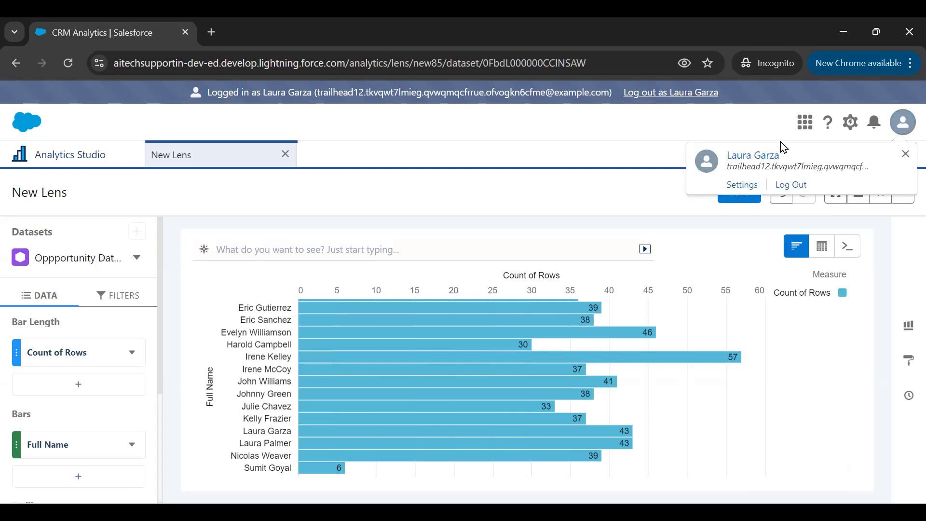
{"action": "left_click", "coordinate": [585, 162]}
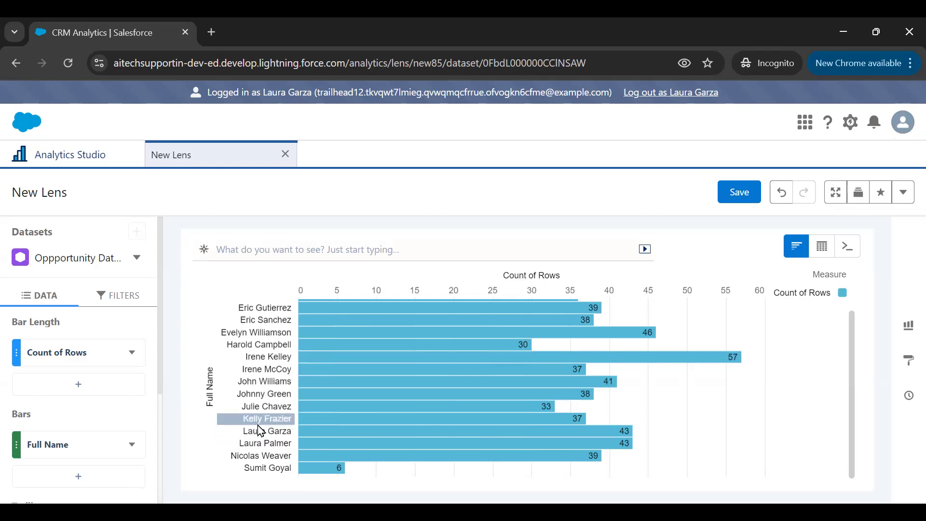
{"action": "mouse_move", "coordinate": [437, 440]}
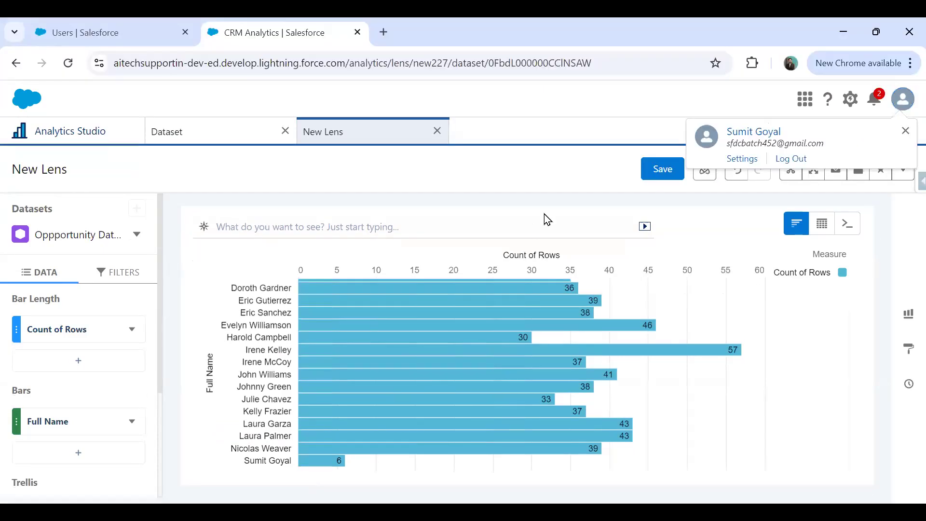
Dismiss the account details in the administrator's window and examine the administrator's own bar in the Full Name chart
{"action": "left_click", "coordinate": [543, 217]}
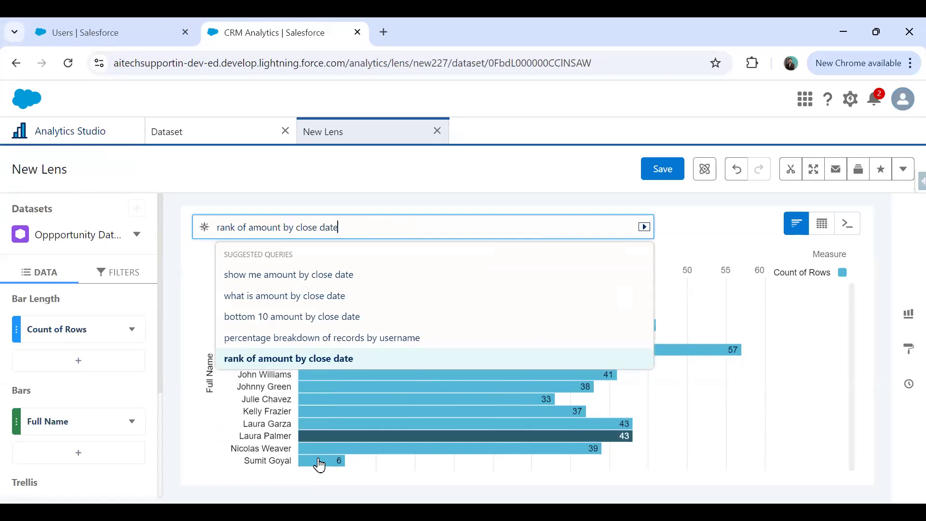
{"action": "left_click", "coordinate": [260, 464]}
{"action": "left_click", "coordinate": [180, 484]}
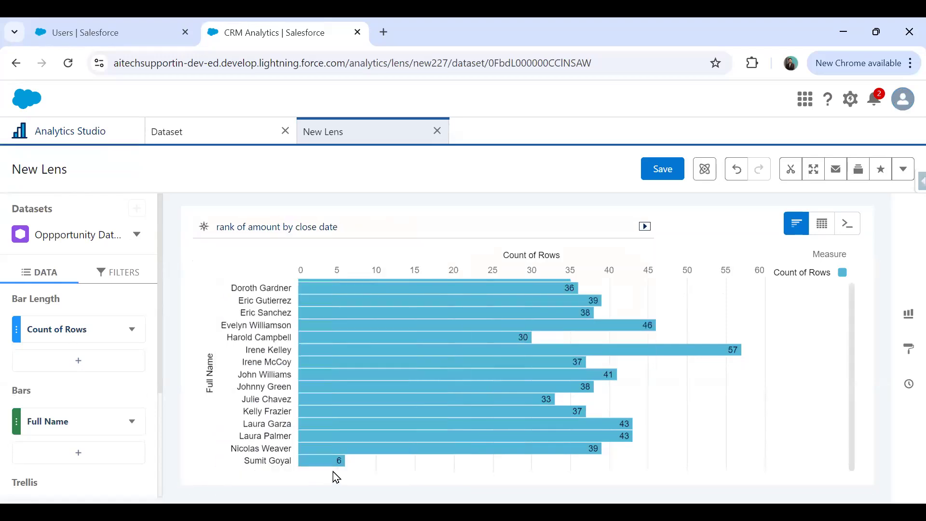
{"action": "mouse_move", "coordinate": [334, 467]}
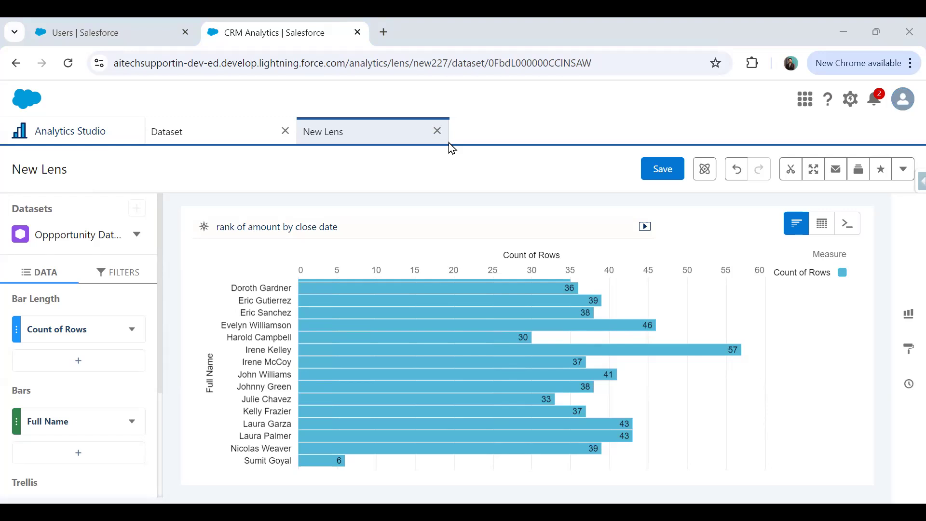
Close the new lens and check the Security Predicate setting on the Oppportunity Dataset page
{"action": "left_click", "coordinate": [437, 130]}
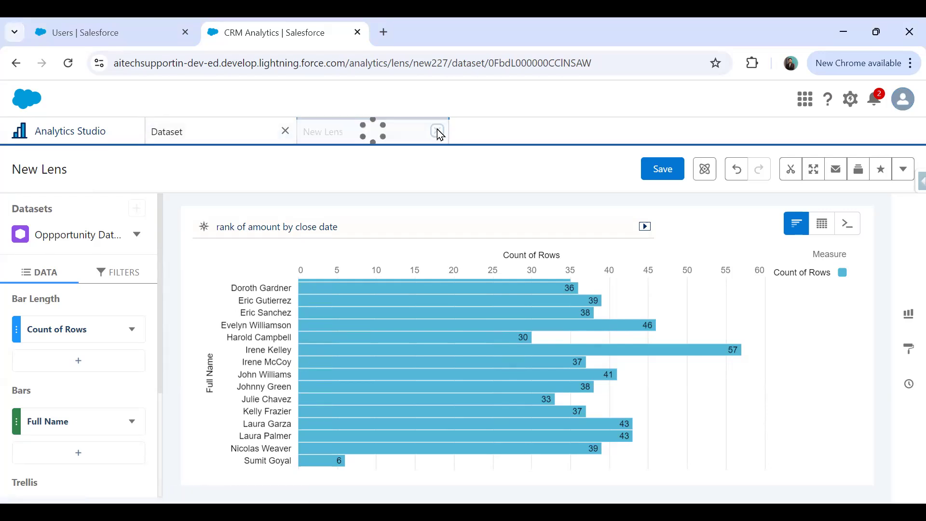
{"action": "left_click", "coordinate": [483, 316]}
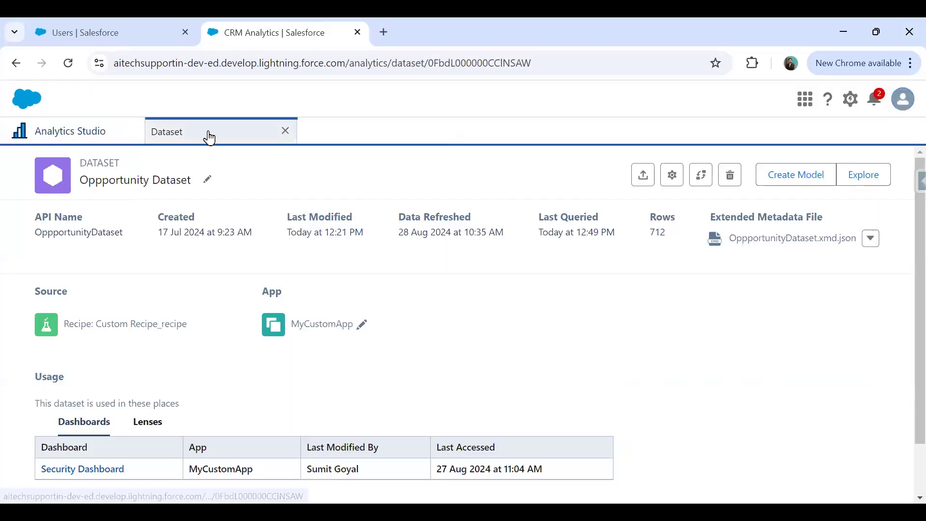
{"action": "left_click_drag", "start_coordinate": [234, 180], "coordinate": [70, 177]}
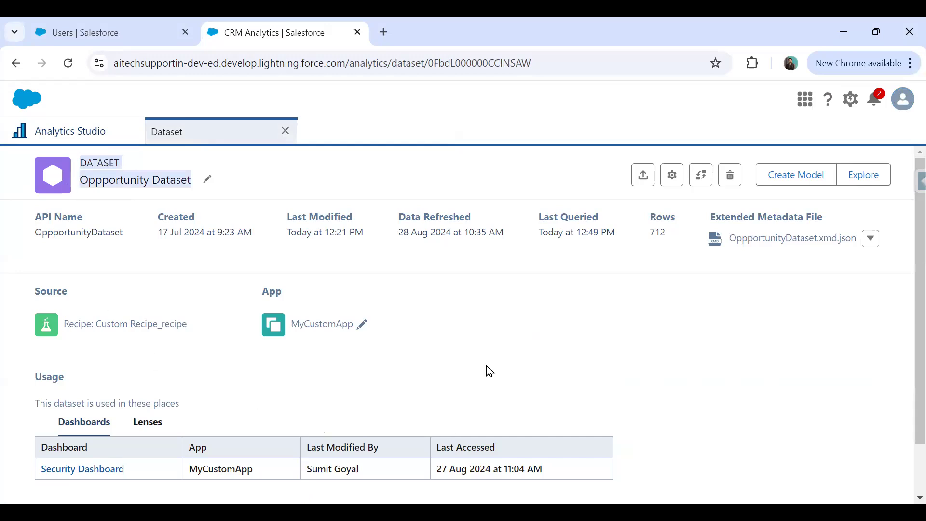
{"action": "scroll", "coordinate": [486, 369], "scroll_direction": "down", "scroll_amount": 1}
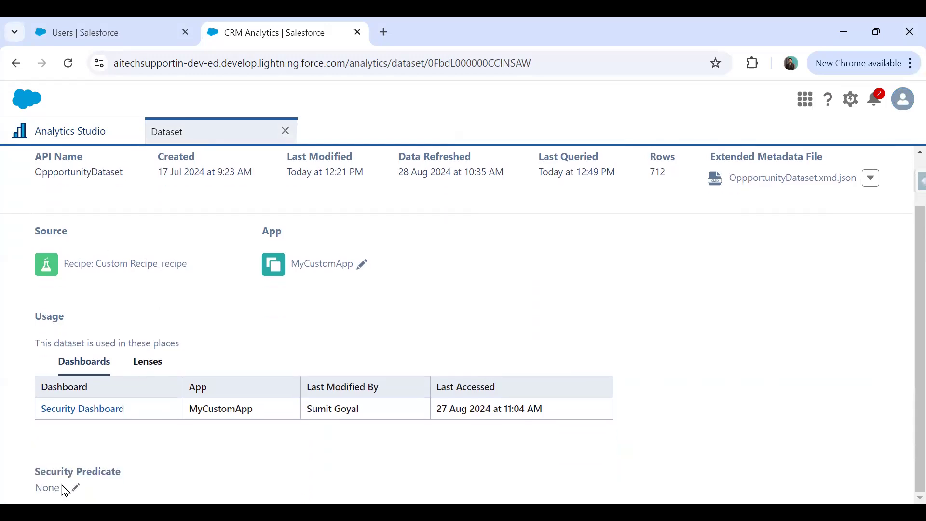
{"action": "left_click_drag", "start_coordinate": [36, 473], "coordinate": [124, 477]}
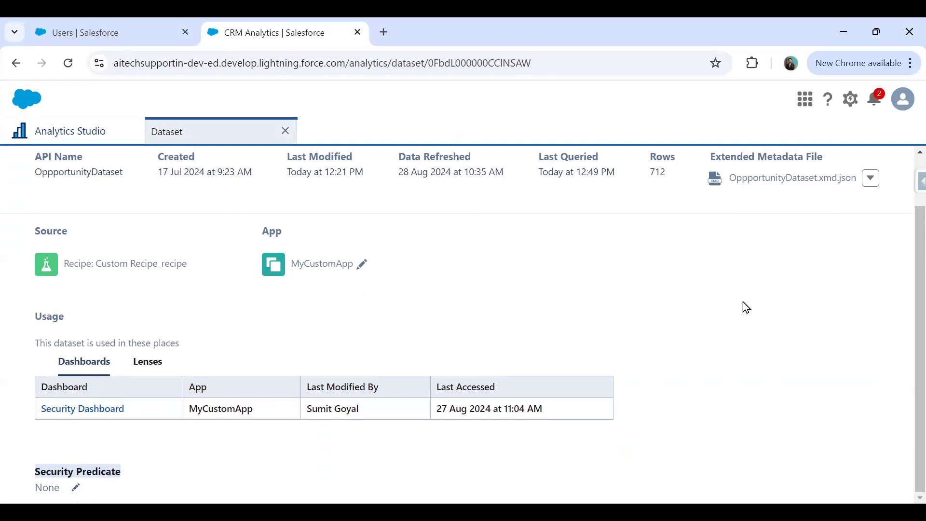
Open Oppportunity Dataset as a new lens and group its bars by Full Name
{"action": "scroll", "coordinate": [745, 309], "scroll_direction": "up", "scroll_amount": 2}
{"action": "left_click", "coordinate": [878, 174]}
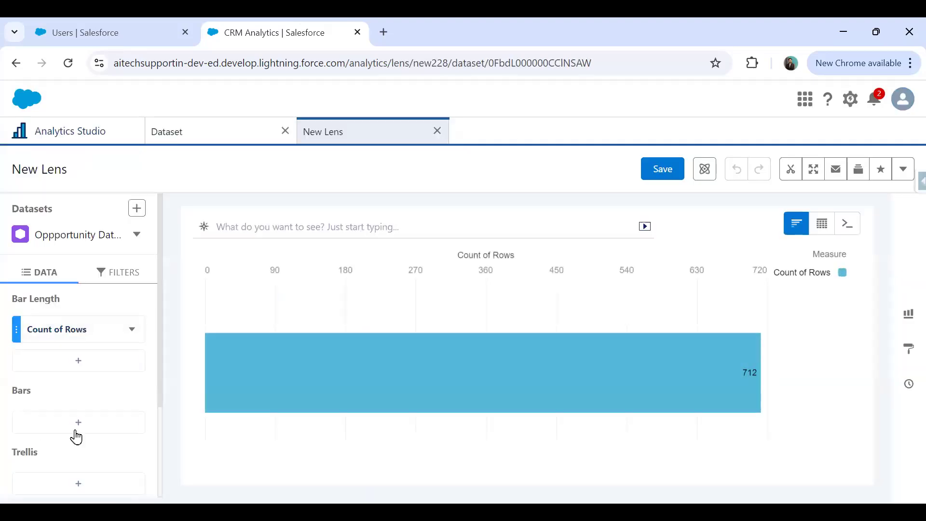
{"action": "left_click", "coordinate": [77, 425]}
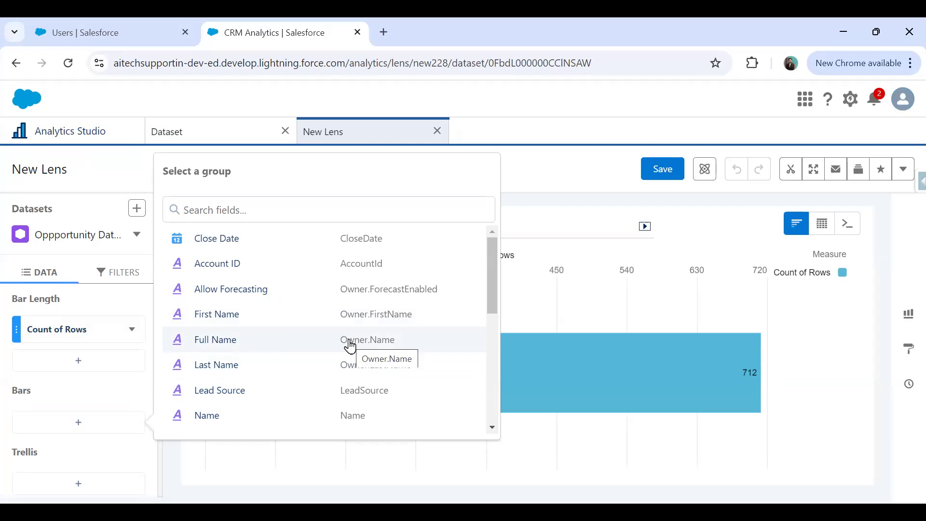
{"action": "right_click", "coordinate": [384, 348]}
{"action": "left_click", "coordinate": [234, 344]}
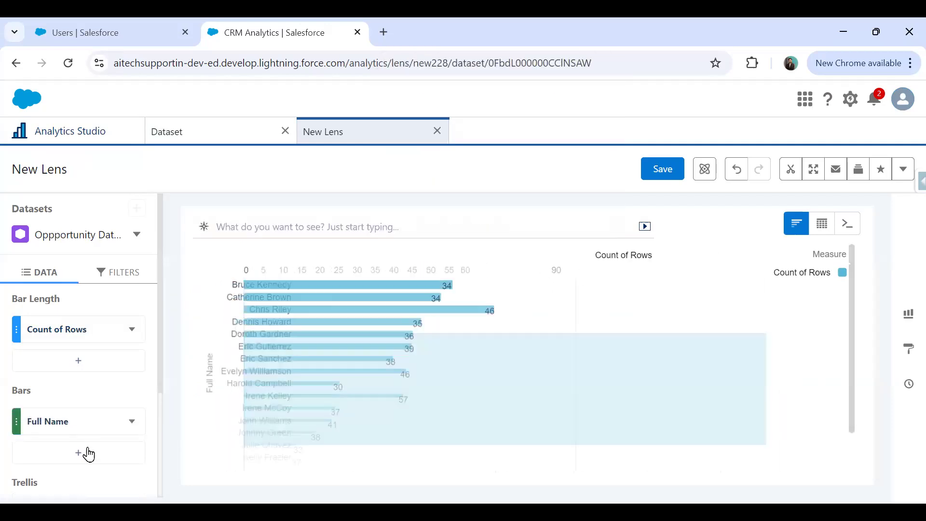
Show the dataset's fields panel with field API names and copy the API name of the Full Name field
{"action": "left_click", "coordinate": [132, 422]}
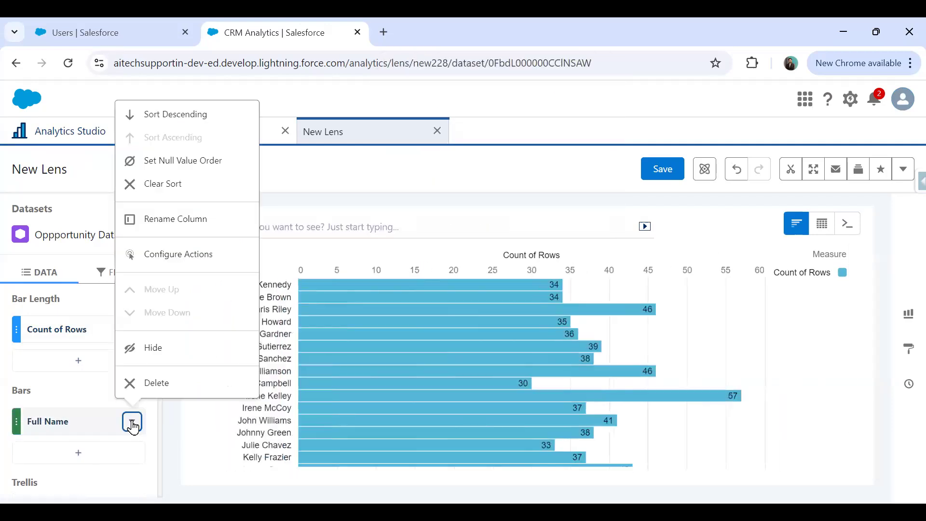
{"action": "left_click", "coordinate": [355, 196]}
{"action": "left_click", "coordinate": [137, 235]}
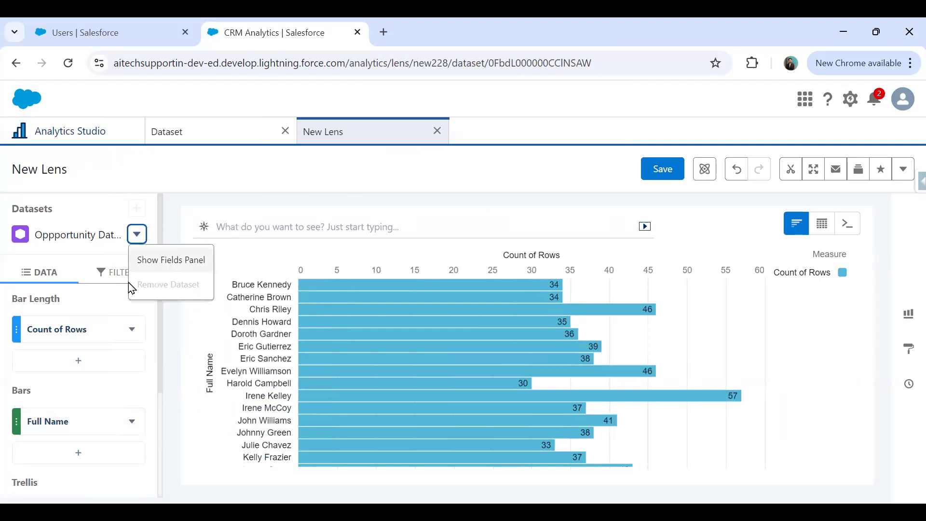
{"action": "left_click", "coordinate": [147, 262]}
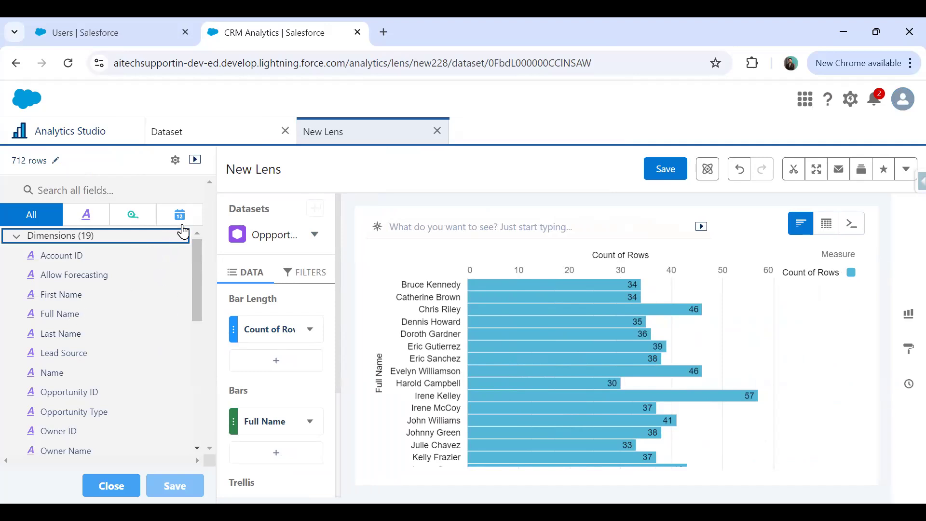
{"action": "left_click", "coordinate": [175, 160]}
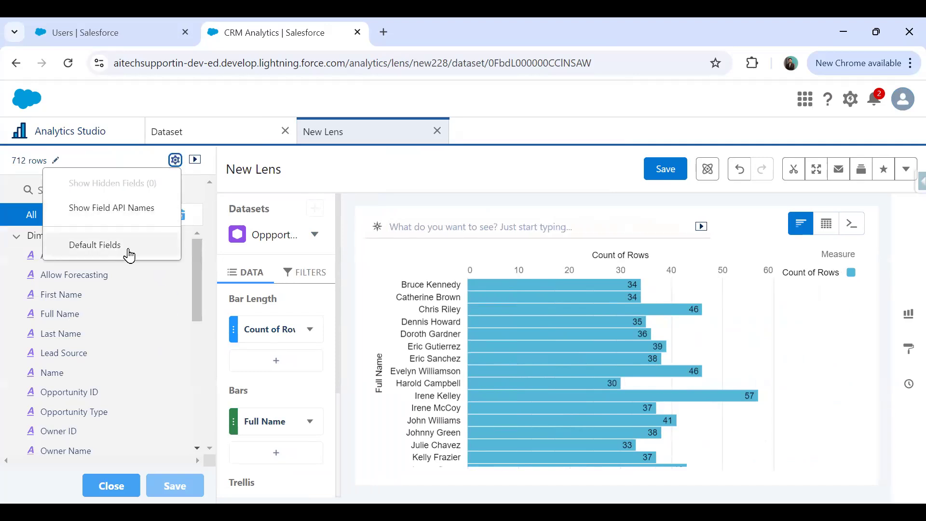
{"action": "left_click", "coordinate": [120, 207]}
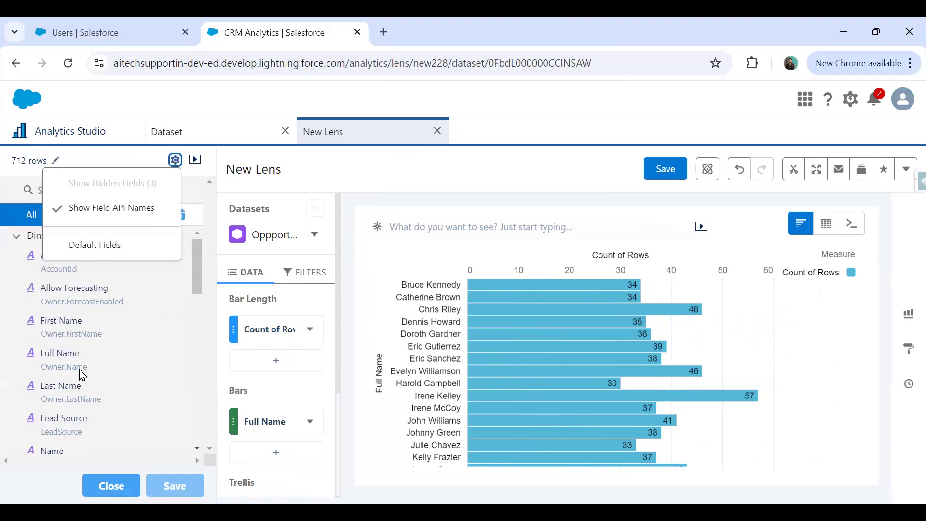
{"action": "left_click", "coordinate": [172, 356]}
{"action": "left_click", "coordinate": [206, 473]}
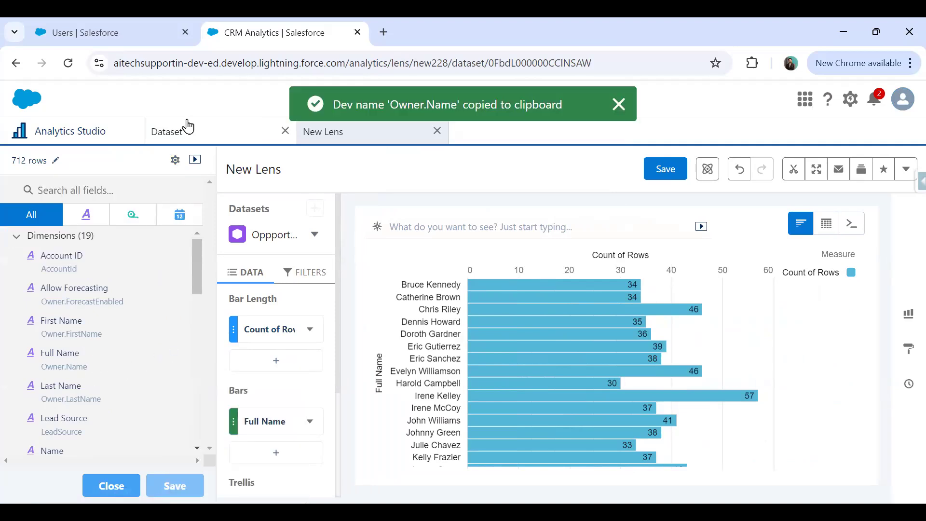
Set the Oppportunity Dataset security predicate to 'Owner.Name' == "$User.Name", save it and acknowledge the dataflow and recipe notice
{"action": "left_click", "coordinate": [188, 126]}
{"action": "scroll", "coordinate": [187, 393], "scroll_direction": "down", "scroll_amount": 1}
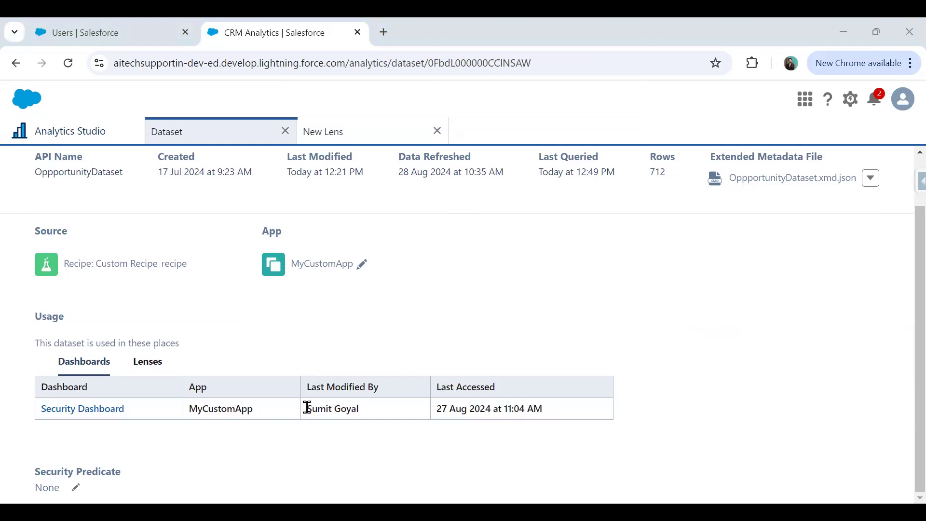
{"action": "left_click", "coordinate": [76, 488]}
{"action": "type", "text": "'"}
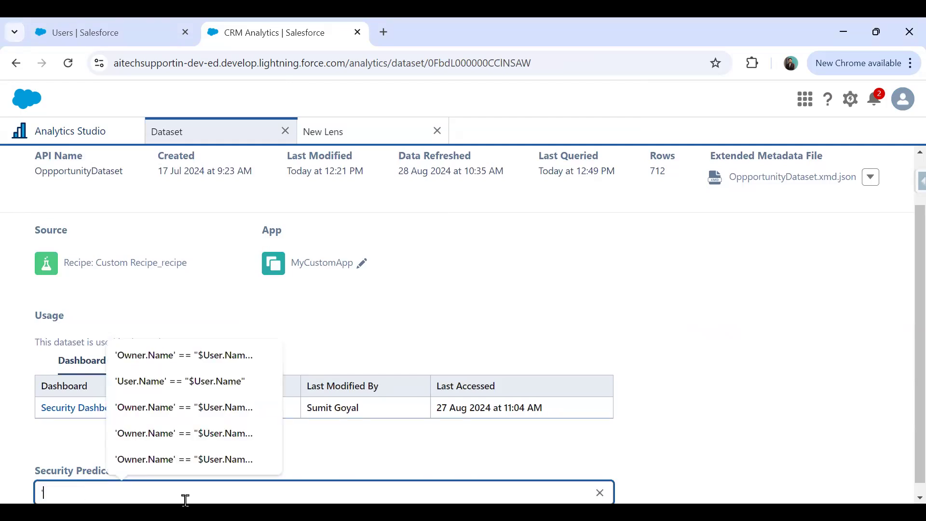
{"action": "key", "text": "ctrl+v"}
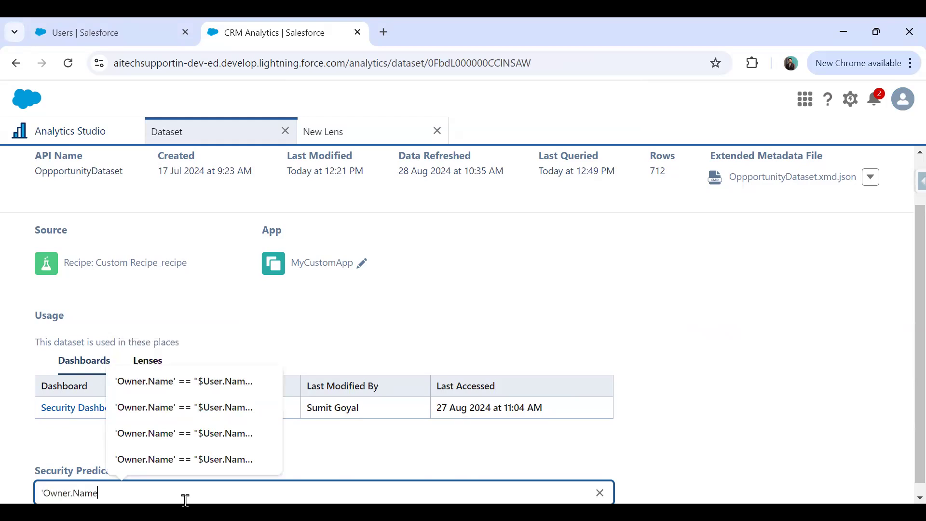
{"action": "type", "text": "' == \"$User.Name\""}
{"action": "scroll", "coordinate": [305, 433], "scroll_direction": "down", "scroll_amount": 1}
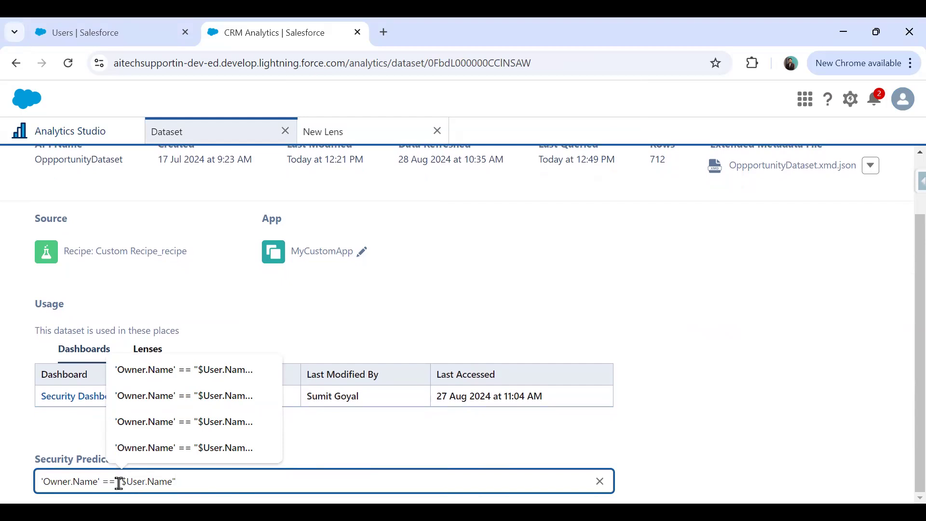
{"action": "left_click", "coordinate": [427, 445]}
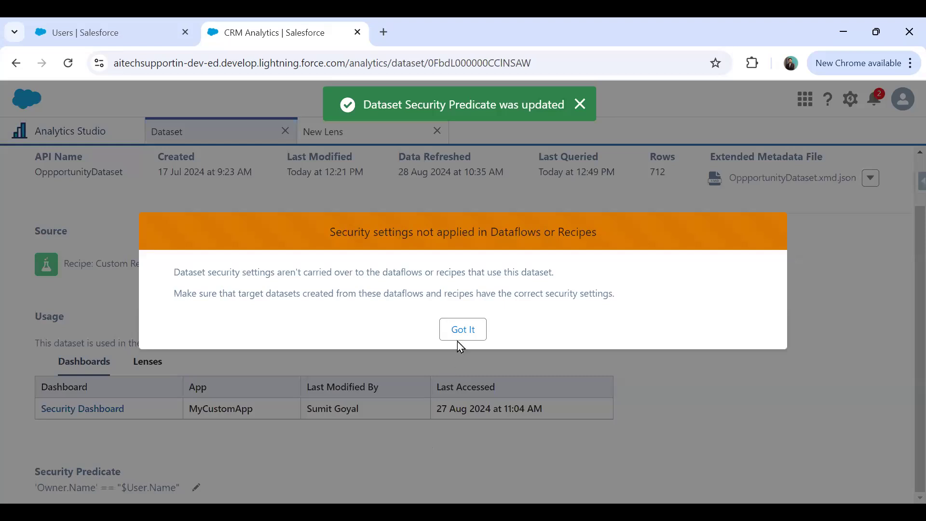
{"action": "left_click", "coordinate": [461, 333]}
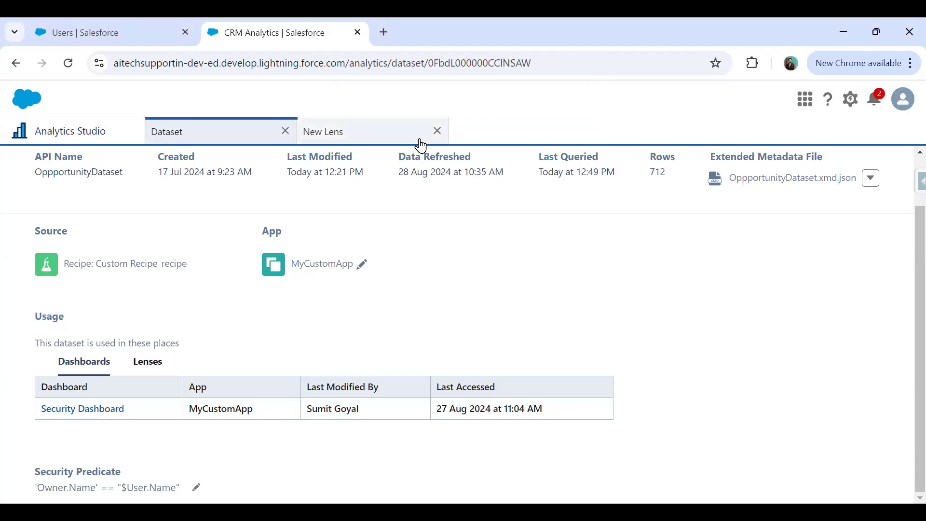
Discard the old lens, explore Oppportunity Dataset in a new one grouped by Full Name and check the logged-in user's account
{"action": "left_click", "coordinate": [437, 131]}
{"action": "left_click", "coordinate": [486, 317]}
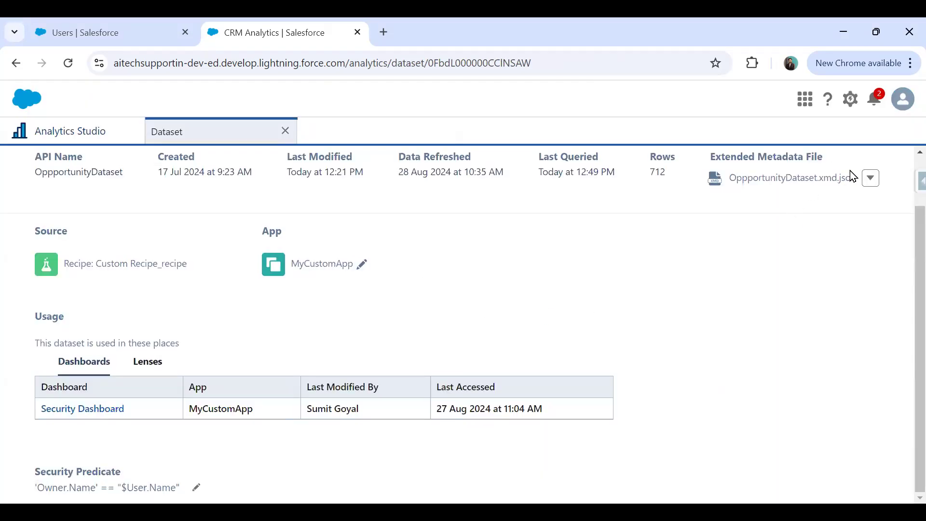
{"action": "scroll", "coordinate": [693, 233], "scroll_direction": "up", "scroll_amount": 2}
{"action": "left_click", "coordinate": [870, 184]}
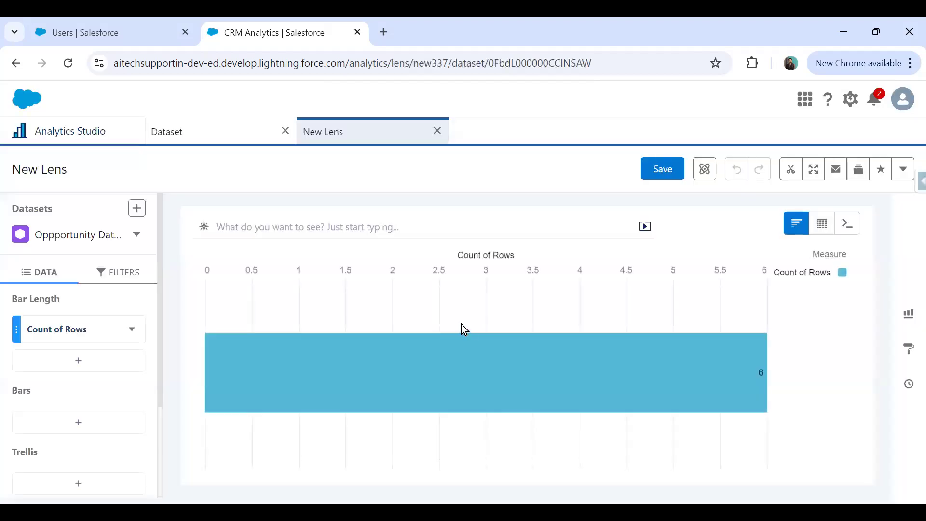
{"action": "left_click", "coordinate": [82, 418]}
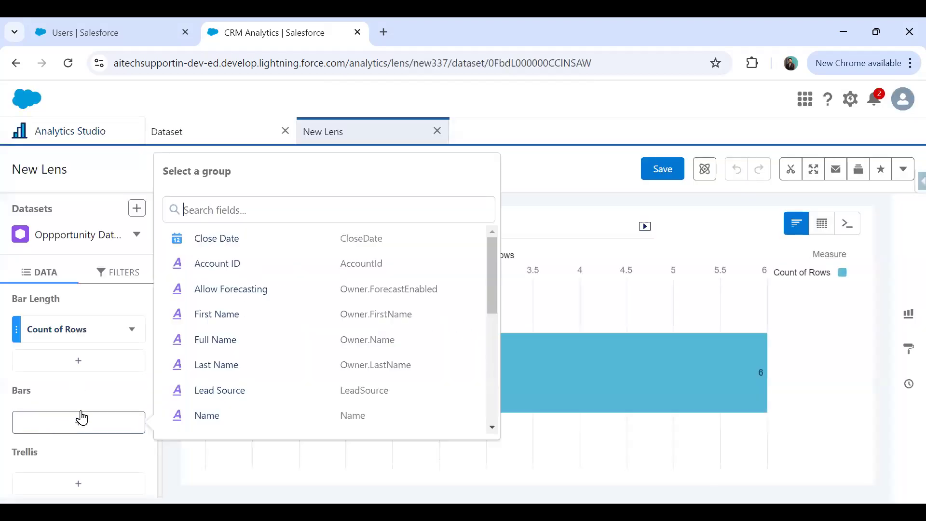
{"action": "left_click", "coordinate": [218, 342]}
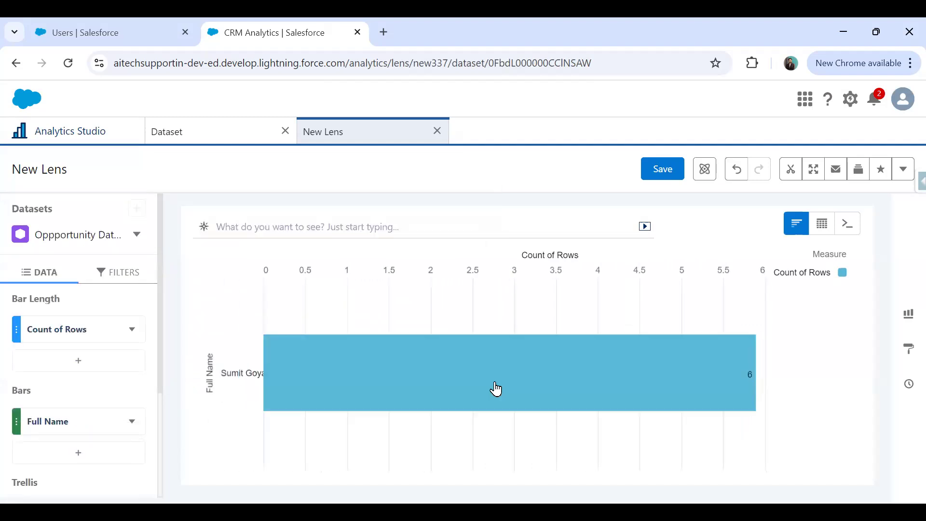
{"action": "left_click", "coordinate": [900, 106]}
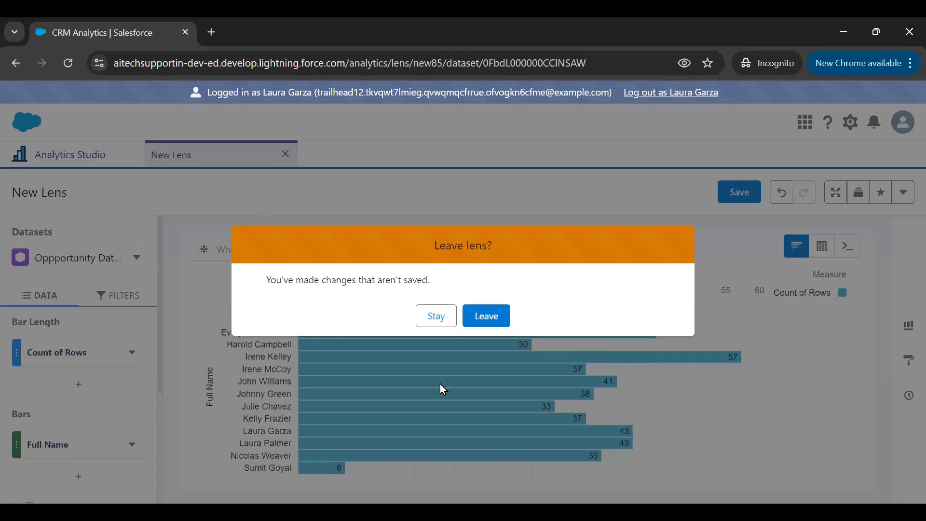
In the Sales WW user's incognito window, leave the unsaved lens, reopen Oppportunity Dataset and group its bars by Full Name
{"action": "left_click", "coordinate": [495, 322]}
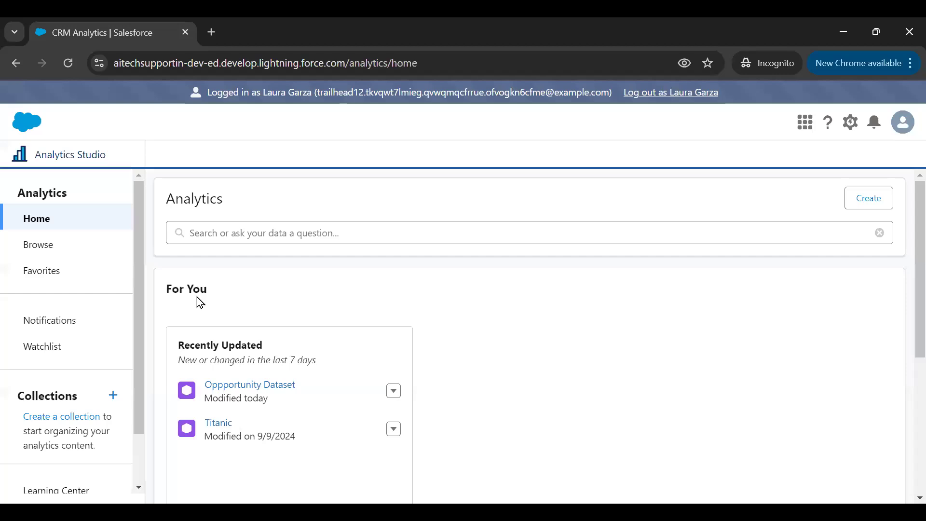
{"action": "left_click", "coordinate": [233, 391]}
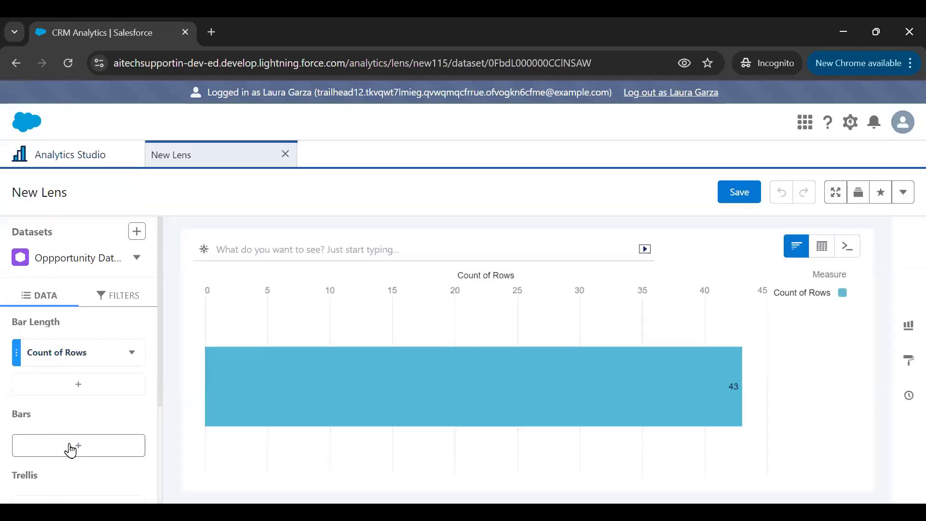
{"action": "left_click", "coordinate": [73, 445]}
{"action": "left_click", "coordinate": [207, 369]}
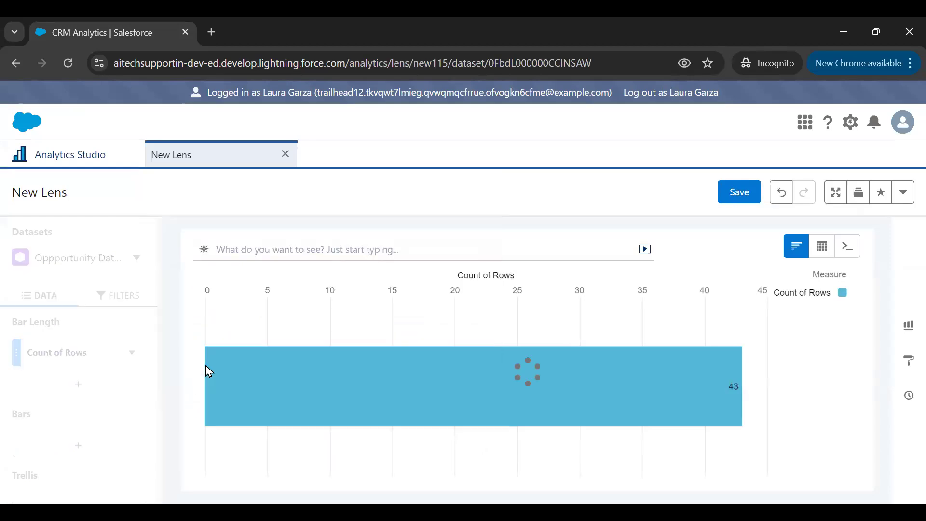